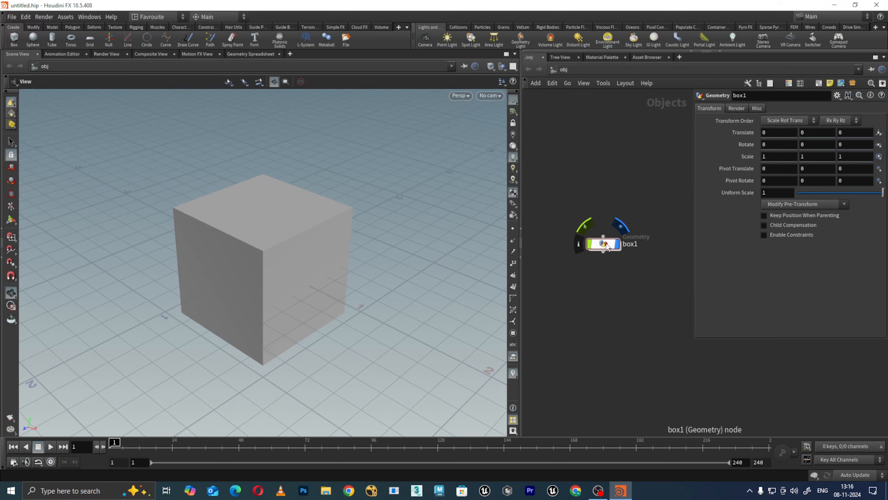
Enter the box1 geometry object and select the box node in its network
{"action": "double_click", "coordinate": [606, 245]}
{"action": "middle_click_drag", "start_coordinate": [768, 298], "coordinate": [663, 288]}
{"action": "left_click_drag", "start_coordinate": [641, 116], "coordinate": [696, 94]}
{"action": "middle_click_drag", "start_coordinate": [682, 239], "coordinate": [694, 218]}
{"action": "left_click_drag", "start_coordinate": [554, 220], "coordinate": [641, 297]}
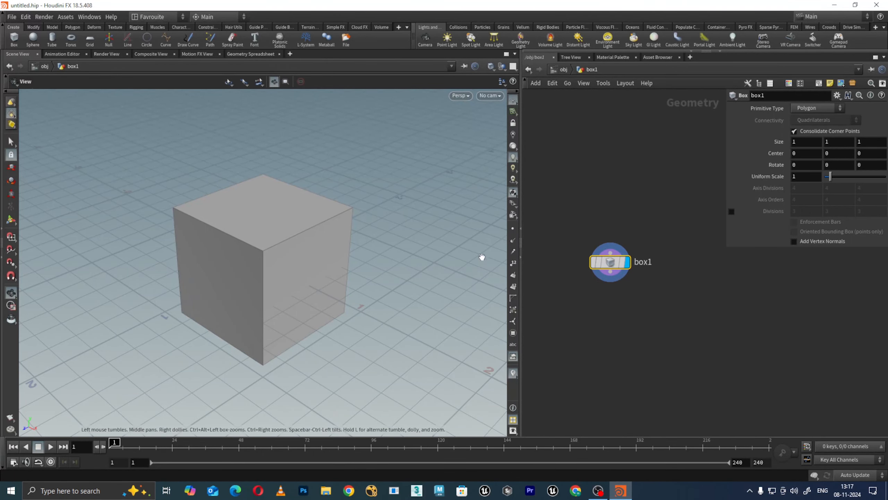
{"action": "mouse_move", "coordinate": [341, 263]}
{"action": "left_mouse_down"}
{"action": "mouse_move", "coordinate": [341, 248]}
{"action": "mouse_move", "coordinate": [358, 244]}
{"action": "mouse_move", "coordinate": [337, 252]}
{"action": "left_mouse_up"}
{"action": "scroll", "coordinate": [339, 248], "scroll_direction": "down", "scroll_amount": 3}
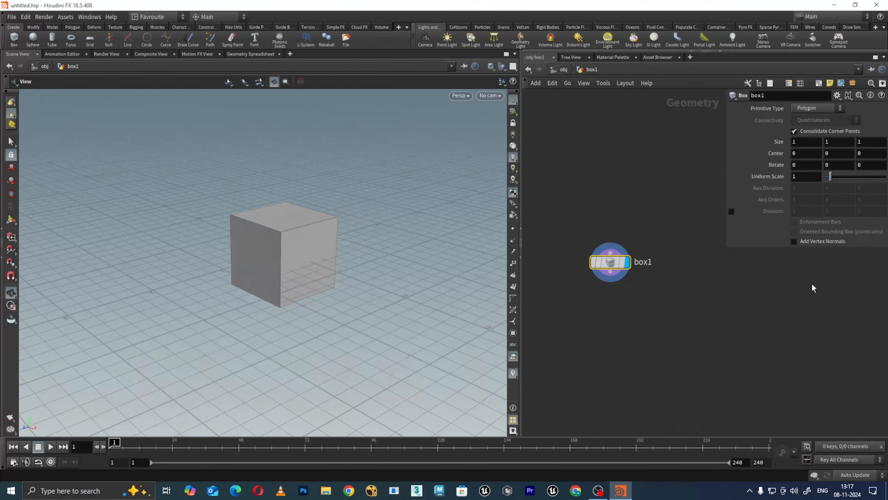
Hide the box node's parameter dialog in the network editor and show it again
{"action": "key", "text": "p"}
{"action": "key", "text": "p"}
{"action": "key", "text": "p"}
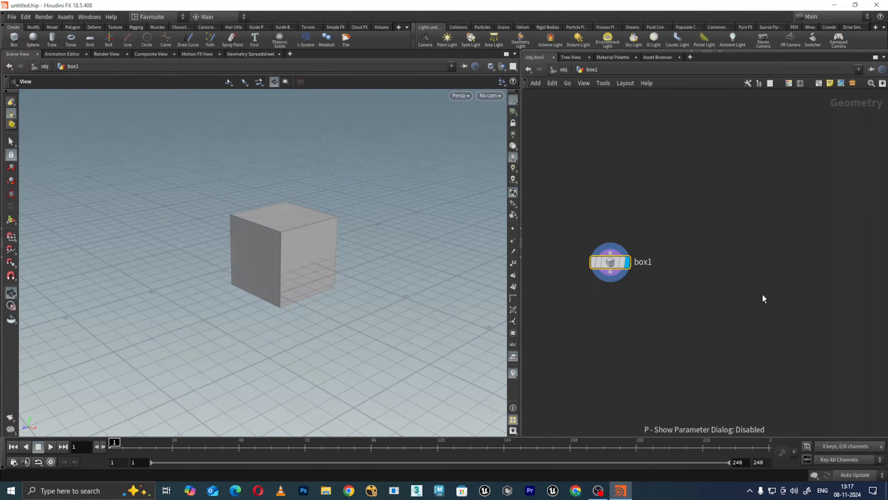
{"action": "key", "text": "p"}
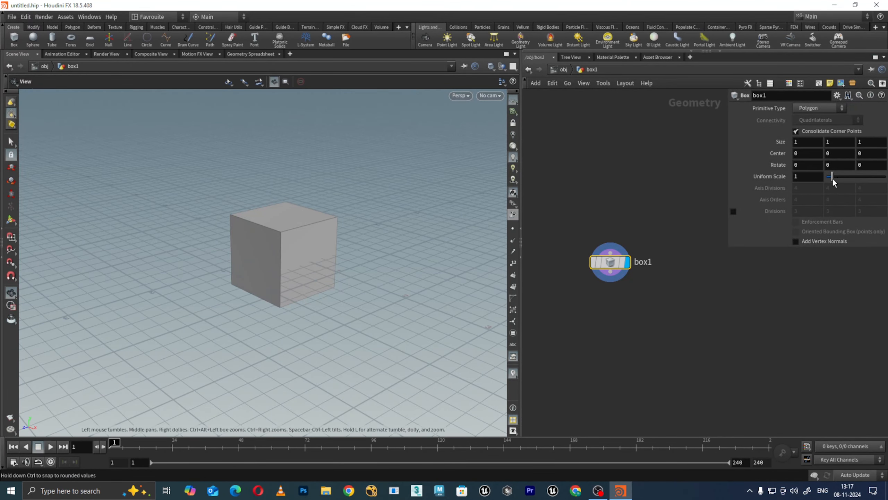
Try changing the box's uniform scale interactively, undoing the first change and trying different value increments
{"action": "mouse_move", "coordinate": [832, 178]}
{"action": "left_mouse_down"}
{"action": "mouse_move", "coordinate": [851, 177]}
{"action": "mouse_move", "coordinate": [838, 178]}
{"action": "left_mouse_up"}
{"action": "key", "text": "ctrl+z"}
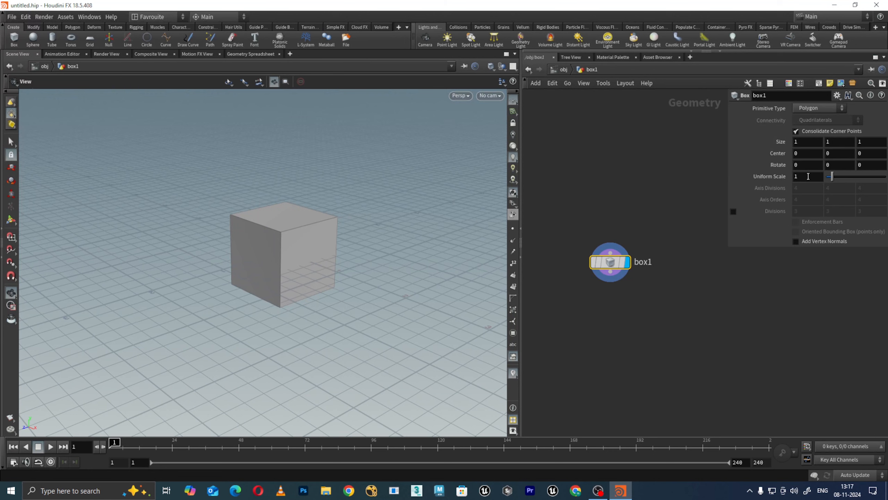
{"action": "middle_click", "coordinate": [807, 178]}
{"action": "middle_click", "coordinate": [807, 177]}
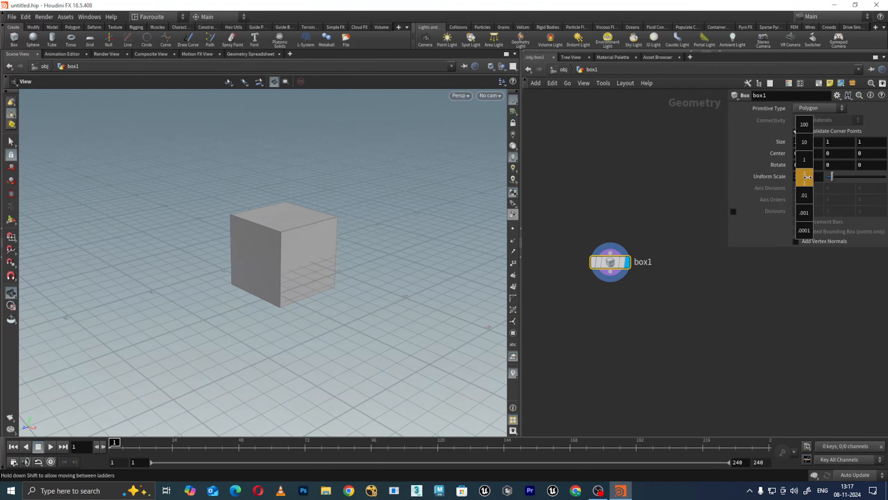
{"action": "mouse_move", "coordinate": [808, 177]}
{"action": "middle_mouse_down"}
{"action": "mouse_move", "coordinate": [808, 132]}
{"action": "mouse_move", "coordinate": [805, 174]}
{"action": "middle_mouse_up"}
{"action": "mouse_move", "coordinate": [806, 171]}
{"action": "middle_mouse_down"}
{"action": "mouse_move", "coordinate": [870, 180]}
{"action": "mouse_move", "coordinate": [762, 181]}
{"action": "mouse_move", "coordinate": [799, 182]}
{"action": "middle_mouse_up"}
{"action": "middle_click_drag", "start_coordinate": [801, 183], "coordinate": [813, 206]}
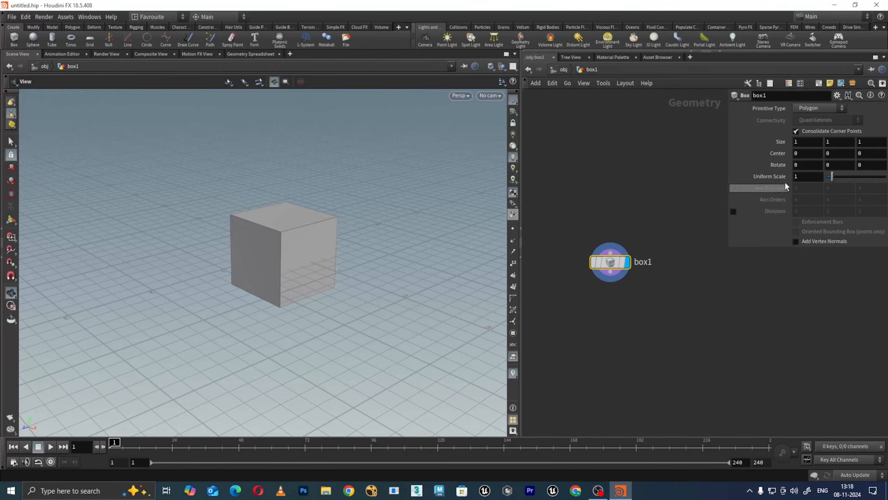
Try stretching the box along X by increasing its X size, and reset that size to its default
{"action": "left_click_drag", "start_coordinate": [319, 208], "coordinate": [326, 241]}
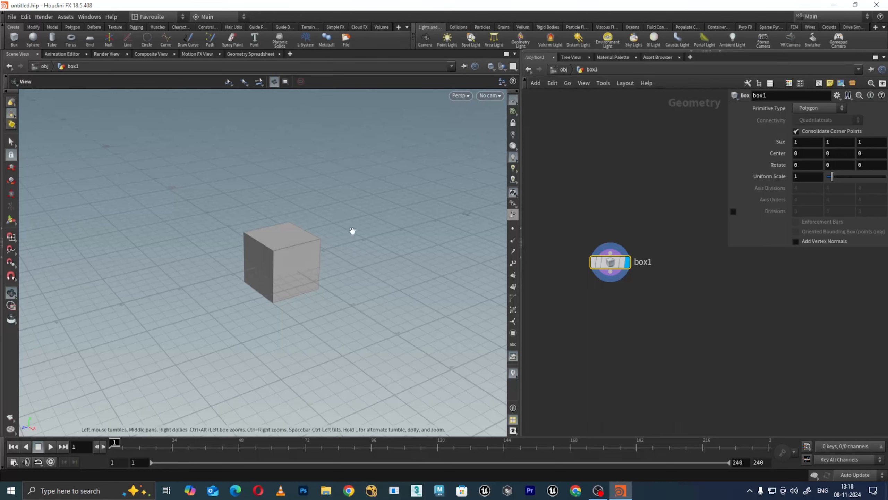
{"action": "left_click", "coordinate": [800, 141]}
{"action": "middle_click_drag", "start_coordinate": [802, 141], "coordinate": [28, 161]}
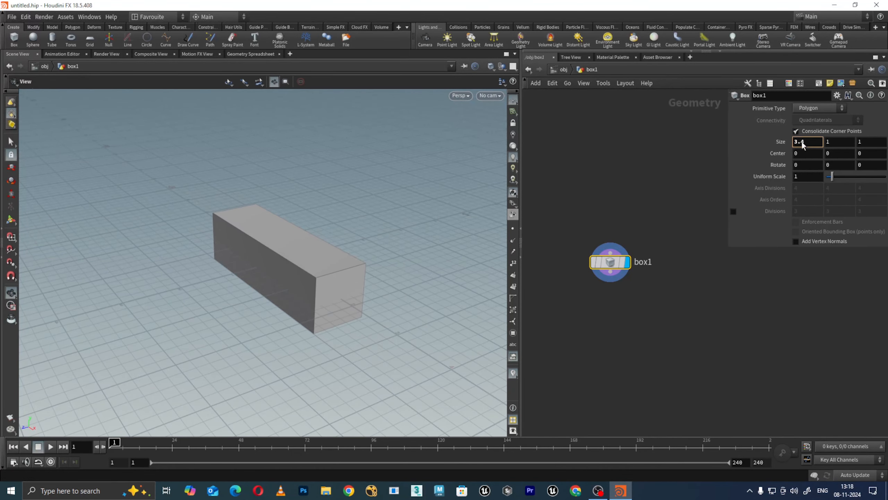
{"action": "middle_click", "coordinate": [756, 139], "text": "ctrl"}
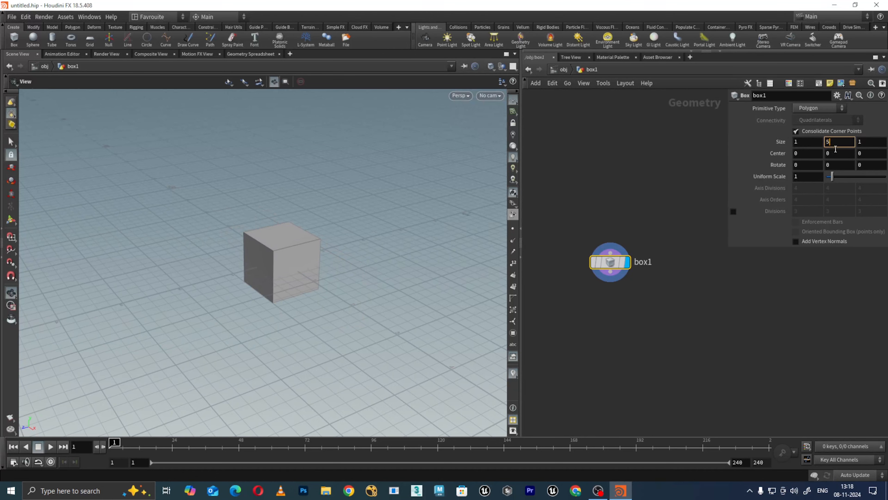
Set the box's Y size to 5 and raise its Y center to 2.5
{"action": "key", "text": "Return"}
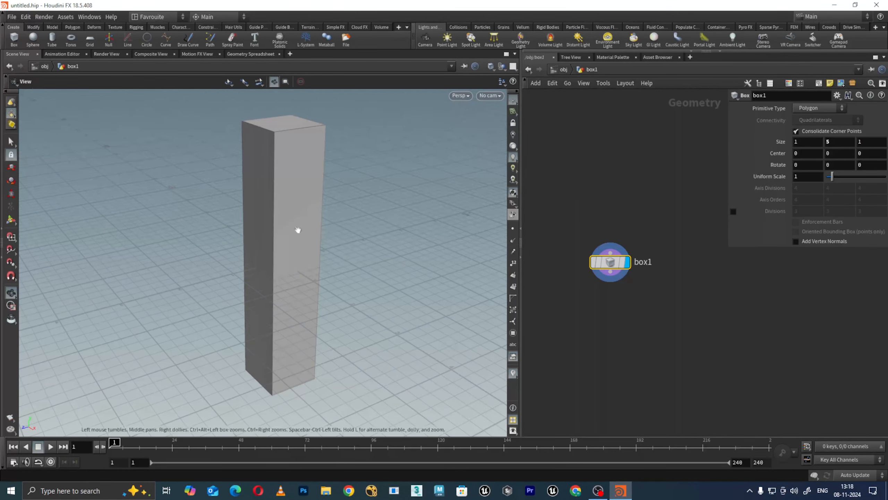
{"action": "left_click_drag", "start_coordinate": [297, 228], "coordinate": [278, 258]}
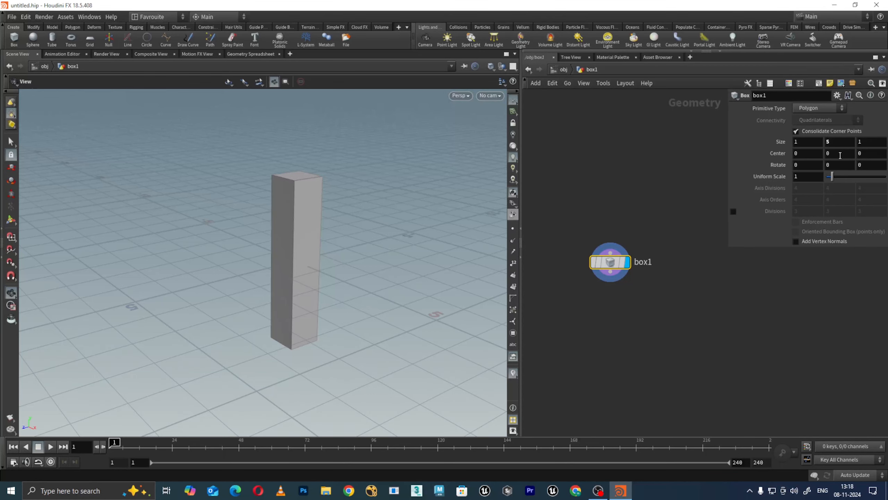
{"action": "middle_click_drag", "start_coordinate": [837, 155], "coordinate": [52, 163]}
{"action": "scroll", "coordinate": [406, 170], "scroll_direction": "down", "scroll_amount": 1}
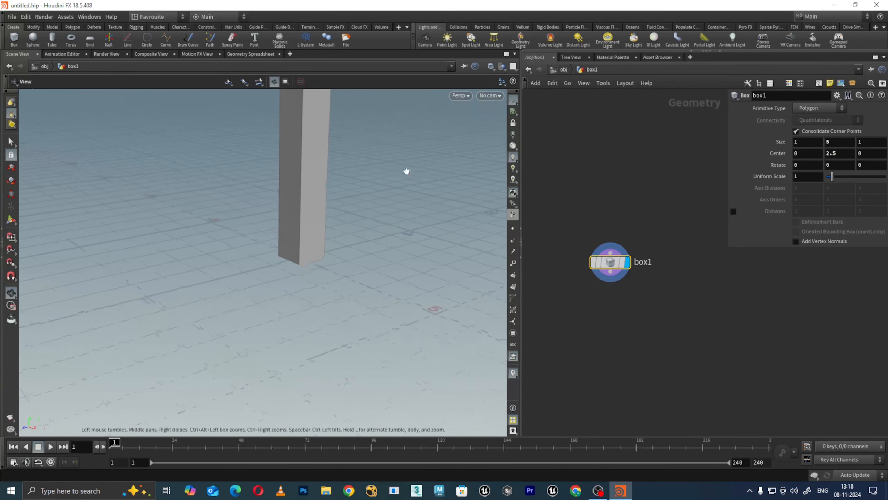
{"action": "middle_click_drag", "start_coordinate": [402, 174], "coordinate": [392, 216]}
{"action": "left_click_drag", "start_coordinate": [392, 215], "coordinate": [402, 246]}
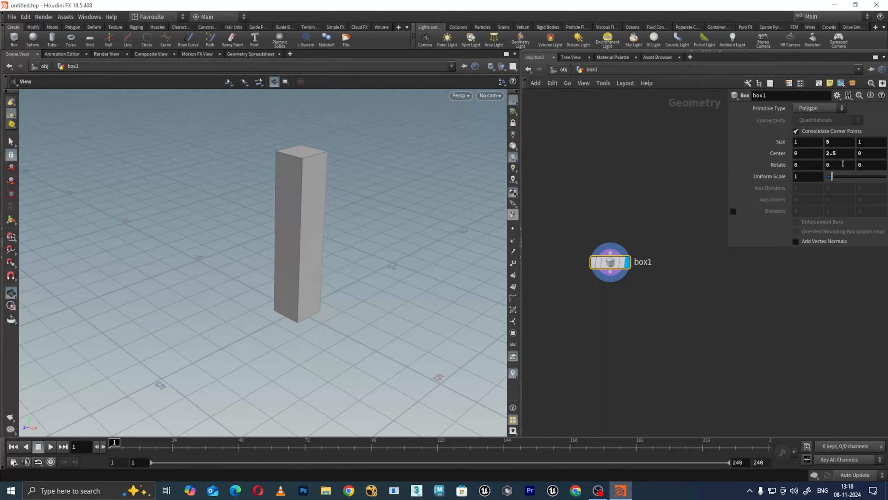
Reset the box's Y center and Y size to their defaults
{"action": "middle_click", "coordinate": [847, 154], "text": "ctrl"}
{"action": "middle_click", "coordinate": [836, 141], "text": "ctrl"}
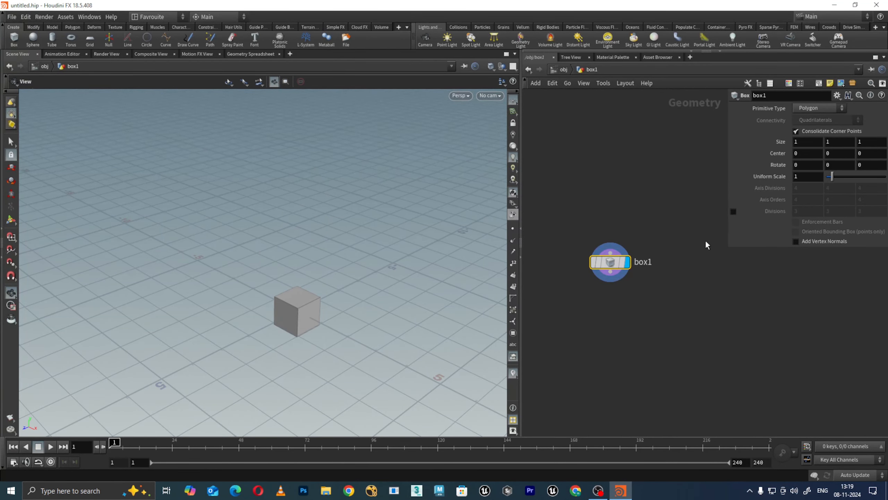
{"action": "left_click_drag", "start_coordinate": [289, 295], "coordinate": [267, 273]}
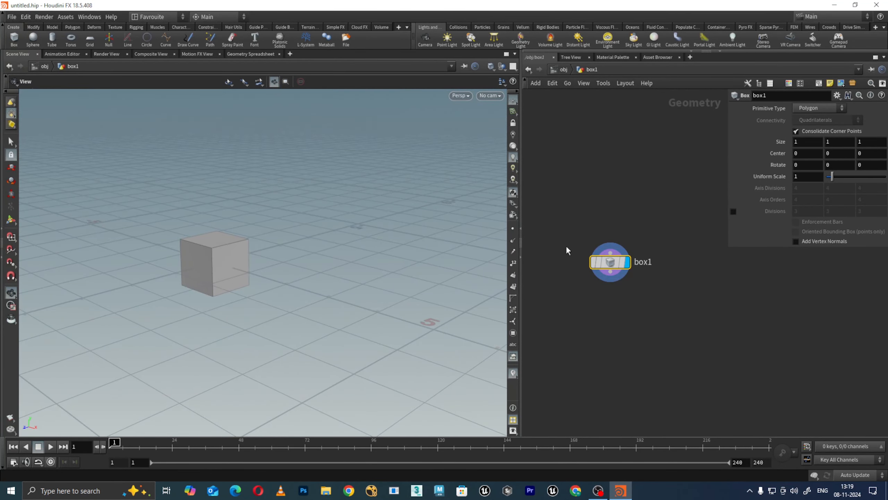
{"action": "left_click_drag", "start_coordinate": [585, 214], "coordinate": [710, 333]}
{"action": "left_click_drag", "start_coordinate": [240, 225], "coordinate": [239, 266]}
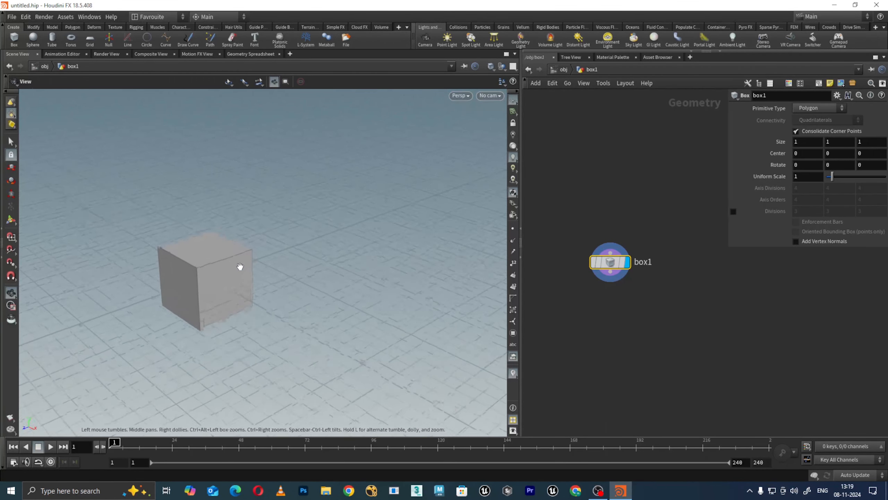
{"action": "scroll", "coordinate": [239, 266], "scroll_direction": "up", "scroll_amount": 1}
Add a Sphere node to the network beside the box node
{"action": "middle_click_drag", "start_coordinate": [677, 325], "coordinate": [639, 337]}
{"action": "left_click", "coordinate": [676, 291]}
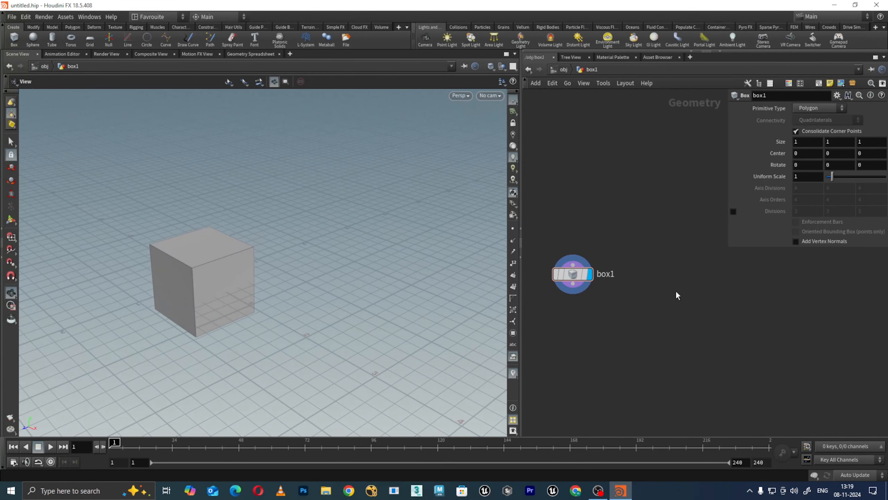
{"action": "key", "text": "Tab"}
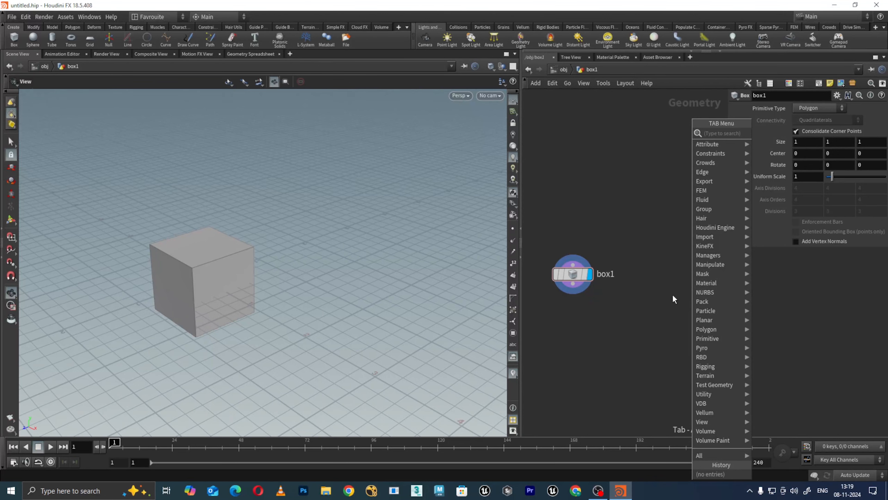
{"action": "key", "text": "Escape"}
{"action": "key", "text": "Tab"}
{"action": "type", "text": "s"}
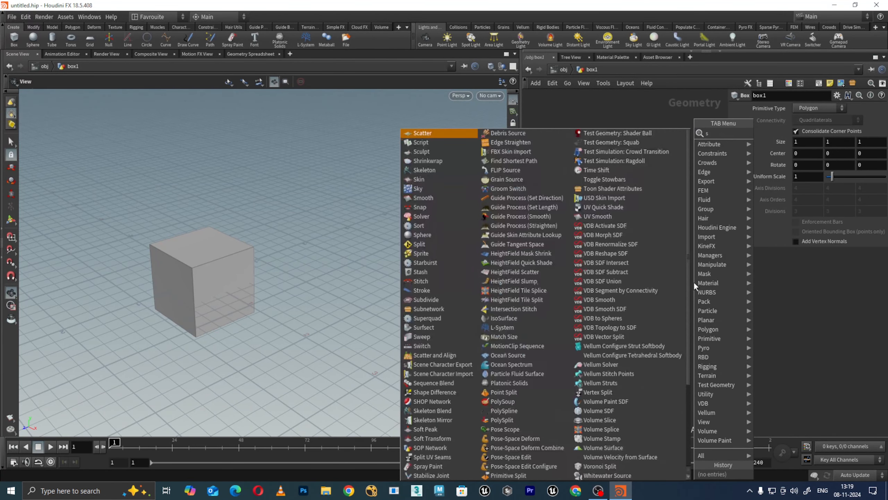
{"action": "type", "text": "phe"}
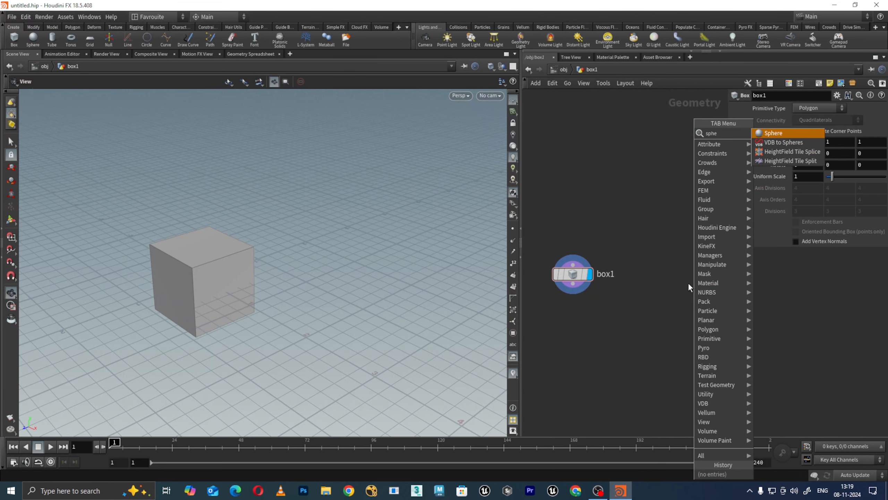
{"action": "key", "text": "Return"}
{"action": "left_click", "coordinate": [688, 283]}
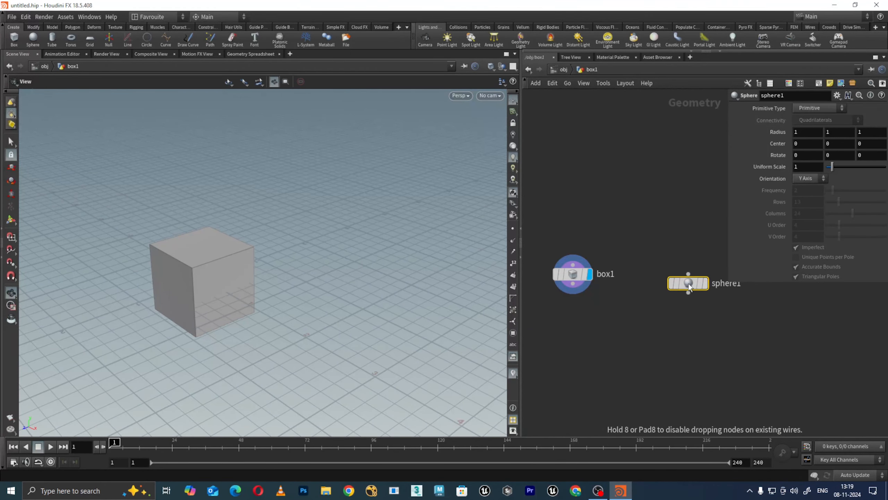
Widen the network editor against the scene view and reposition the sphere node slightly beside the box node
{"action": "scroll", "coordinate": [699, 307], "scroll_direction": "down", "scroll_amount": 3}
{"action": "middle_click_drag", "start_coordinate": [701, 310], "coordinate": [671, 343]}
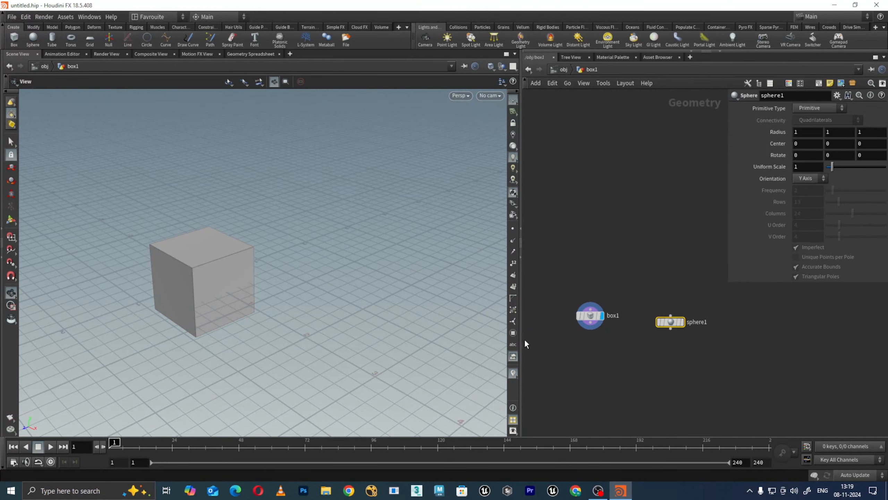
{"action": "left_click_drag", "start_coordinate": [521, 340], "coordinate": [472, 340]}
{"action": "left_click_drag", "start_coordinate": [645, 329], "coordinate": [643, 323]}
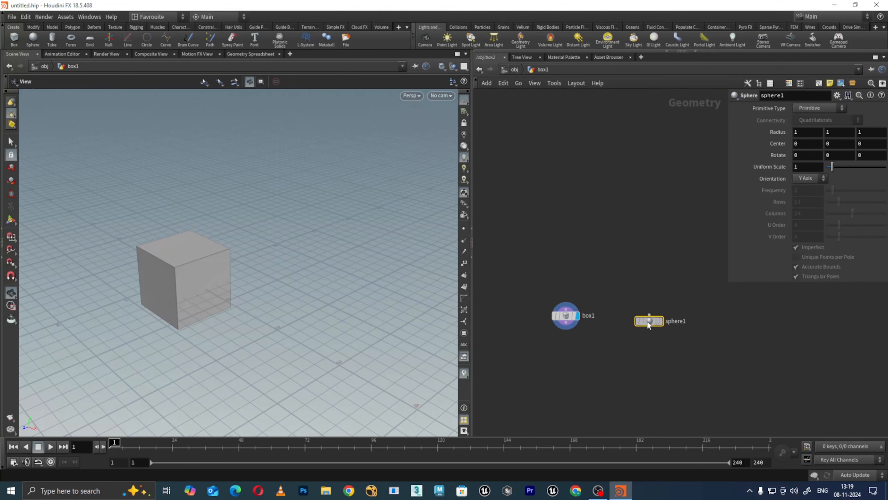
{"action": "scroll", "coordinate": [639, 324], "scroll_direction": "up", "scroll_amount": 4}
{"action": "middle_click_drag", "start_coordinate": [637, 340], "coordinate": [652, 347]}
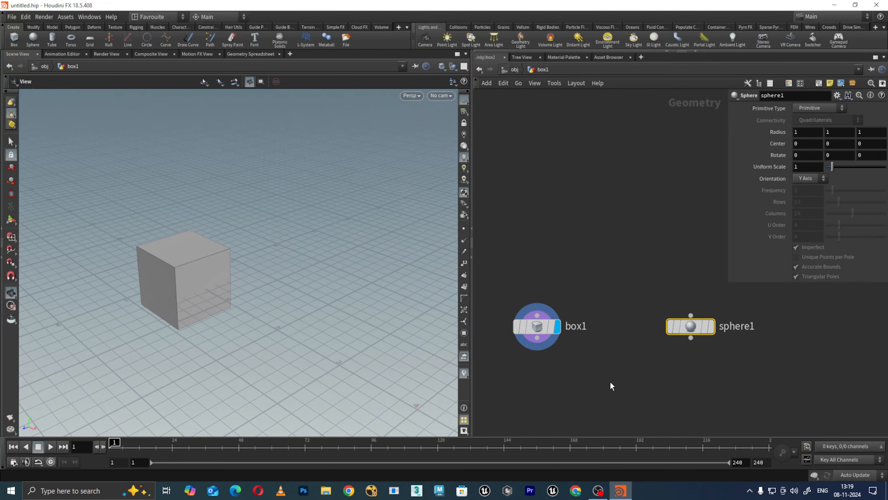
Compare the box and sphere nodes, and turn on the sphere node's display flag to show it in the viewport
{"action": "left_click_drag", "start_coordinate": [564, 363], "coordinate": [498, 285]}
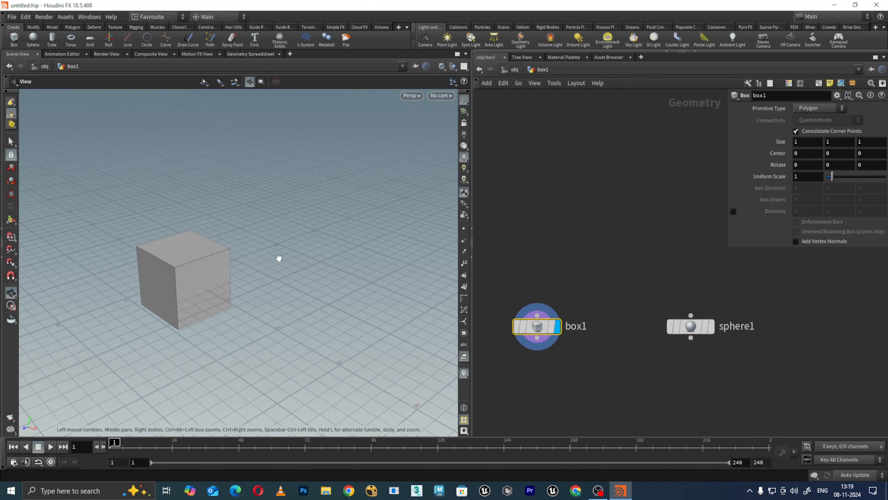
{"action": "left_click_drag", "start_coordinate": [337, 258], "coordinate": [256, 264]}
{"action": "scroll", "coordinate": [255, 264], "scroll_direction": "up", "scroll_amount": 2}
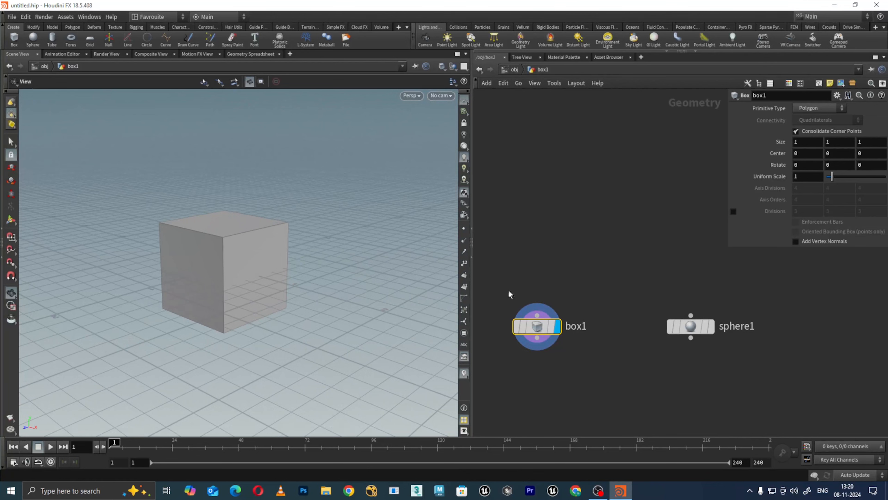
{"action": "left_click_drag", "start_coordinate": [624, 372], "coordinate": [778, 285]}
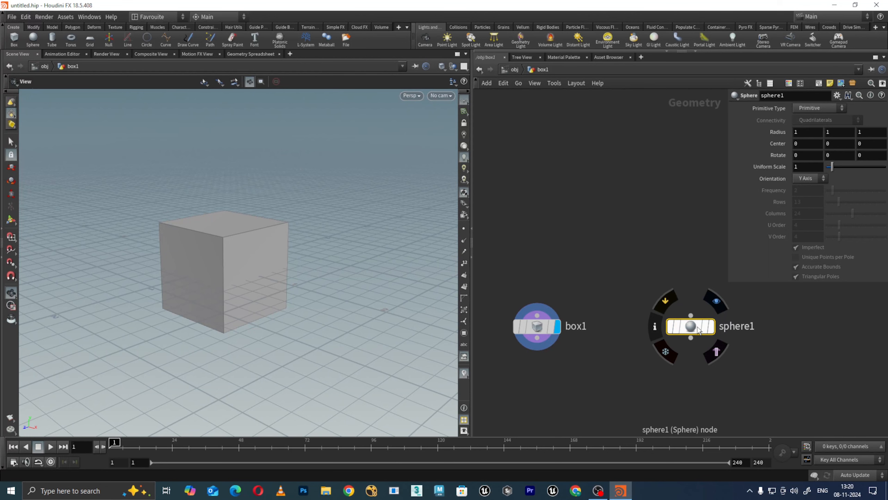
{"action": "left_click", "coordinate": [715, 305]}
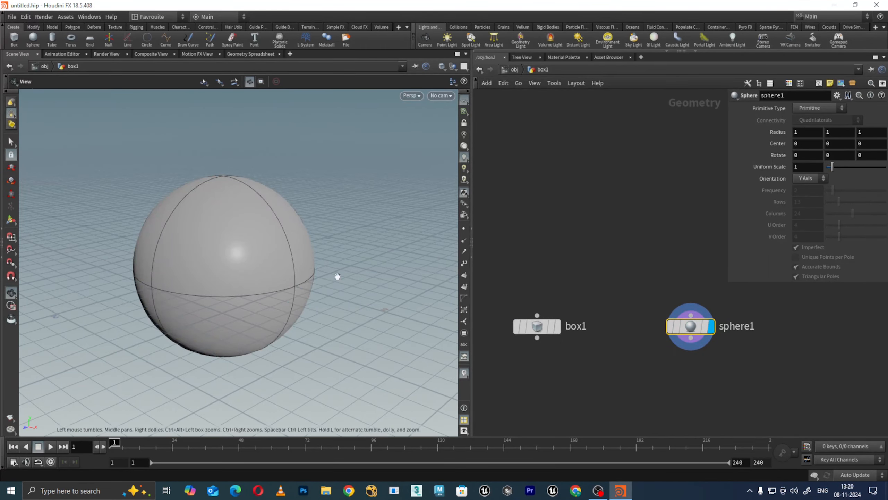
{"action": "scroll", "coordinate": [276, 255], "scroll_direction": "down", "scroll_amount": 4}
{"action": "left_click_drag", "start_coordinate": [291, 258], "coordinate": [268, 280]}
Add a Merge node below and between the box and sphere nodes
{"action": "left_click", "coordinate": [542, 327]}
{"action": "middle_click_drag", "start_coordinate": [553, 376], "coordinate": [571, 389]}
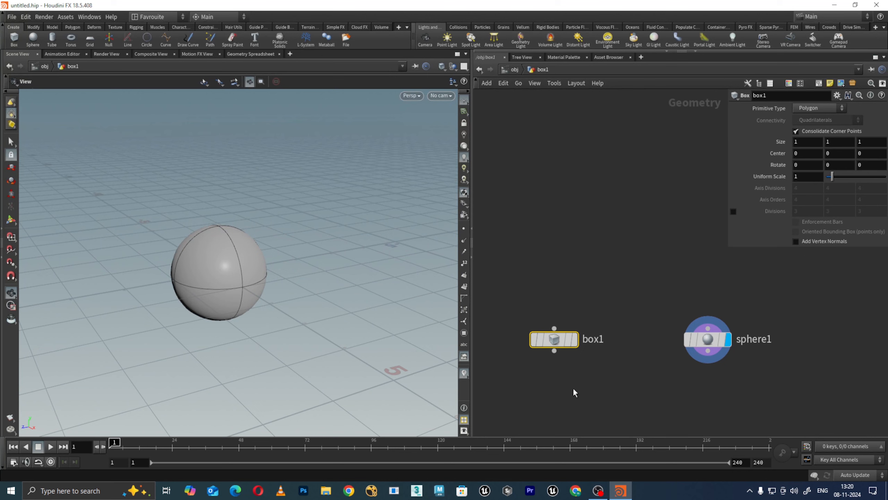
{"action": "left_click_drag", "start_coordinate": [507, 372], "coordinate": [629, 276]}
{"action": "middle_click_drag", "start_coordinate": [643, 296], "coordinate": [626, 245]}
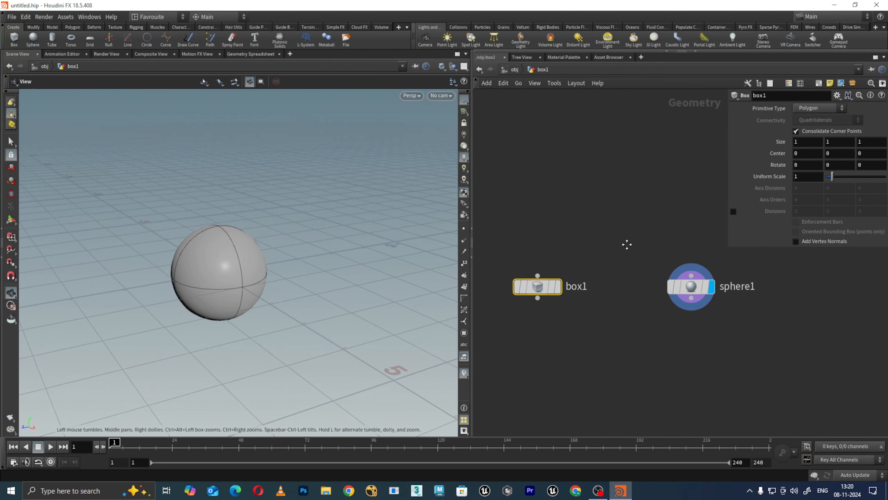
{"action": "scroll", "coordinate": [626, 243], "scroll_direction": "down", "scroll_amount": 2}
{"action": "middle_click_drag", "start_coordinate": [634, 339], "coordinate": [623, 323]}
{"action": "left_click", "coordinate": [603, 333]}
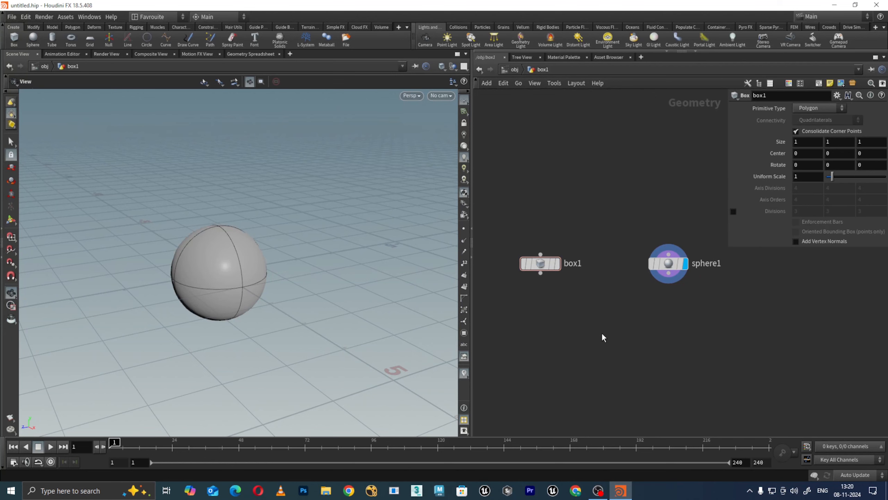
{"action": "key", "text": "Tab"}
{"action": "type", "text": "mer"}
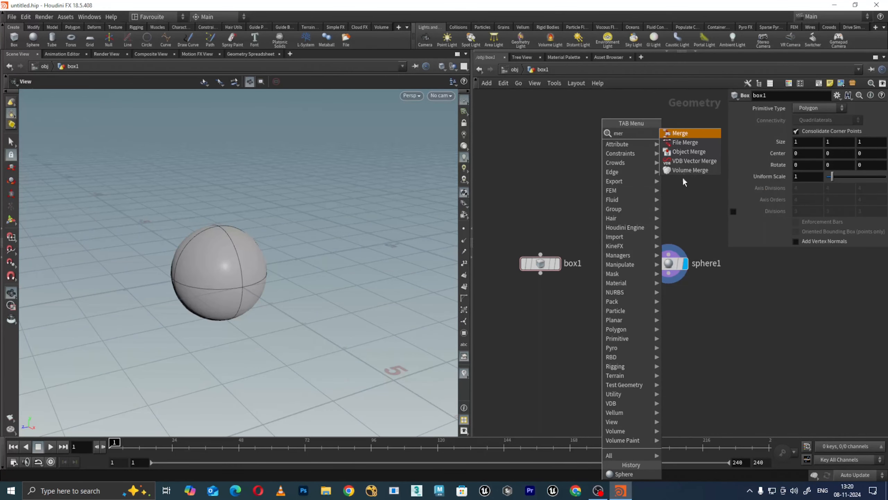
{"action": "left_click", "coordinate": [680, 132]}
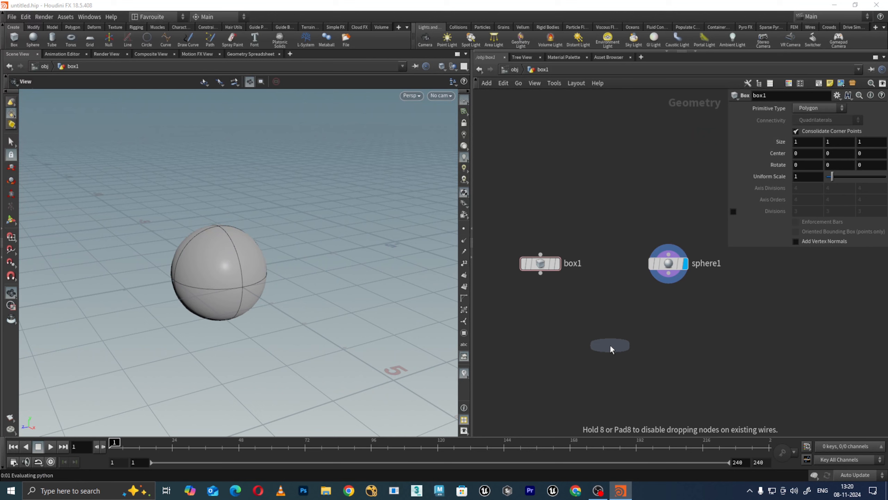
{"action": "left_click", "coordinate": [610, 344]}
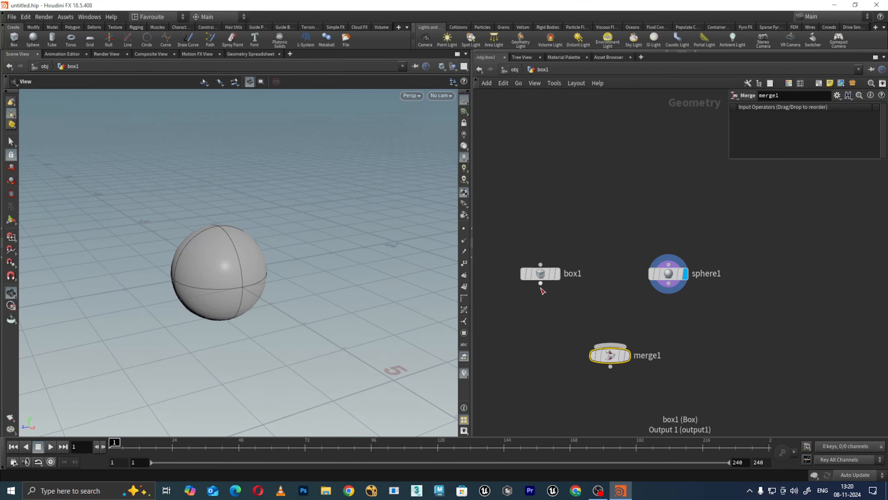
Wire the outputs of the box and sphere nodes into the Merge node's input
{"action": "scroll", "coordinate": [540, 301], "scroll_direction": "up", "scroll_amount": 2}
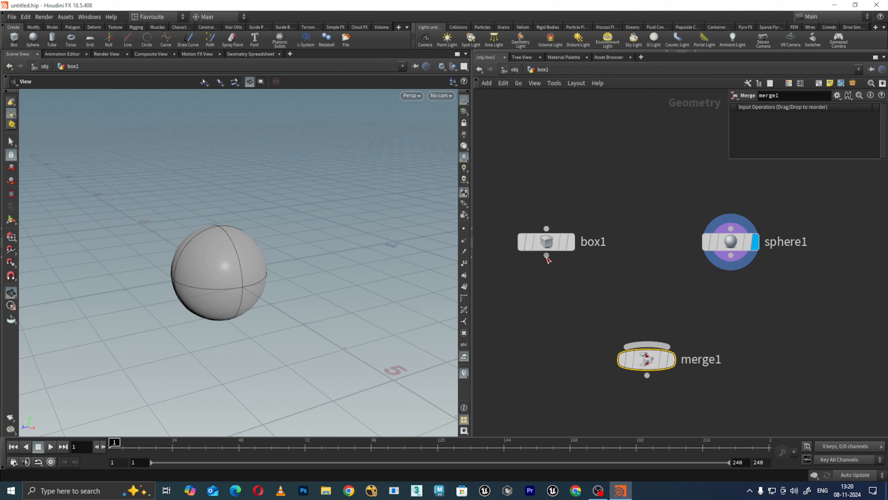
{"action": "left_click_drag", "start_coordinate": [546, 256], "coordinate": [637, 326]}
{"action": "left_click_drag", "start_coordinate": [637, 330], "coordinate": [643, 337]}
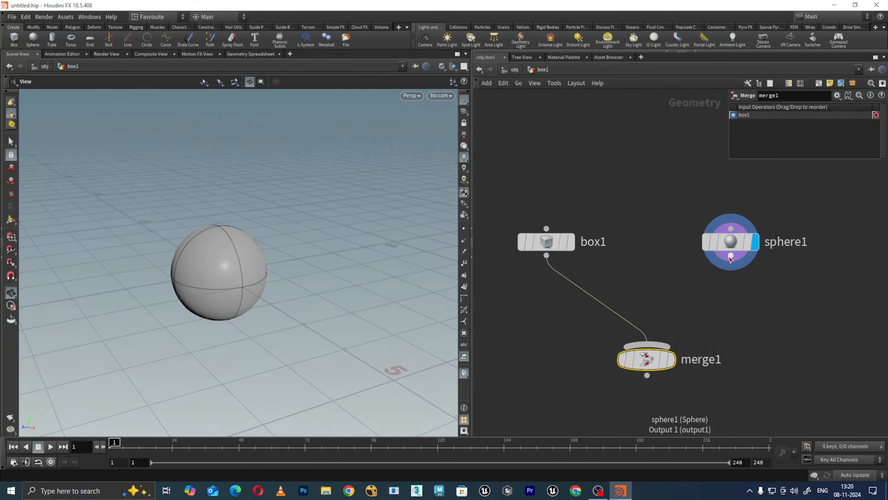
{"action": "left_click_drag", "start_coordinate": [730, 256], "coordinate": [679, 289]}
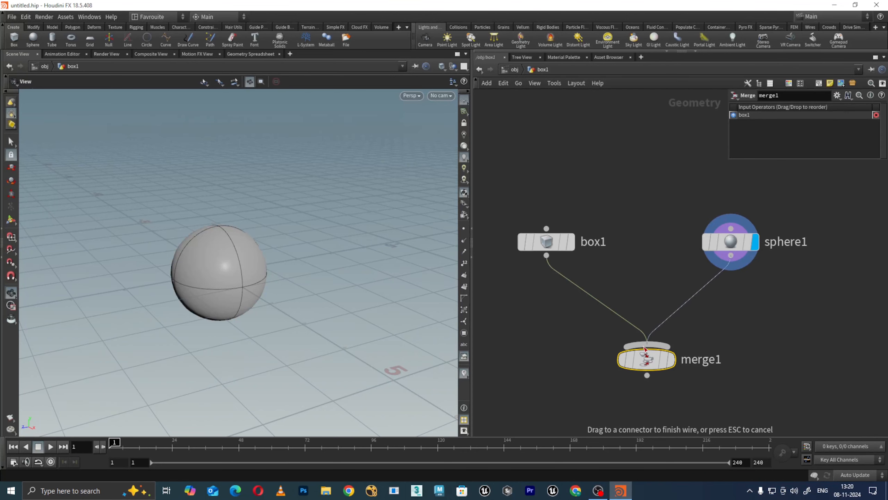
{"action": "left_click_drag", "start_coordinate": [644, 348], "coordinate": [645, 350]}
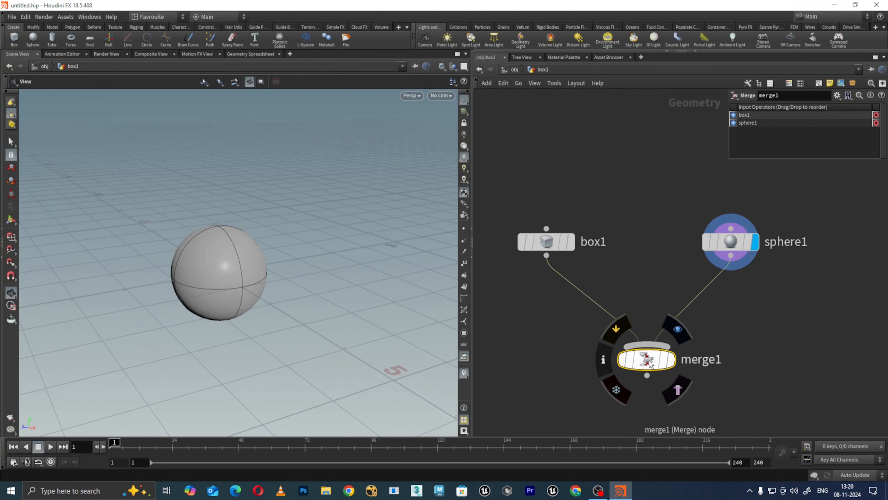
Turn on the Merge node's display flag and inspect the combined geometry in the viewport
{"action": "left_click", "coordinate": [678, 329]}
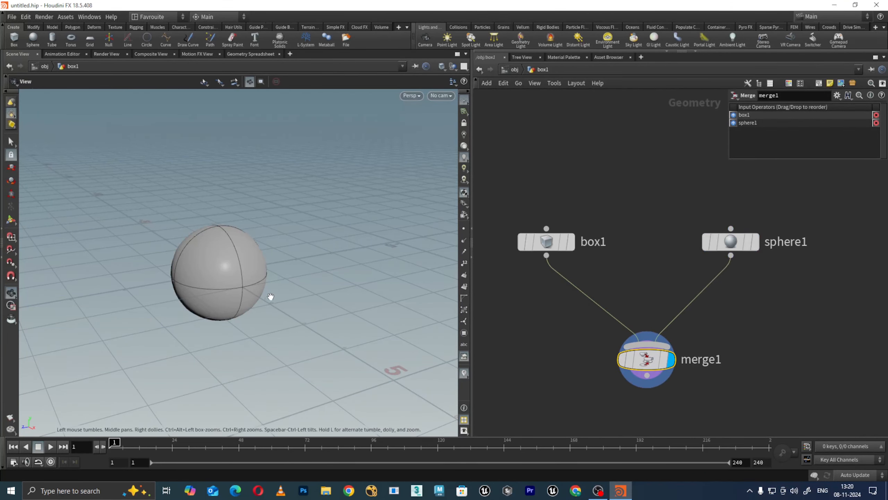
{"action": "scroll", "coordinate": [275, 294], "scroll_direction": "down", "scroll_amount": 3}
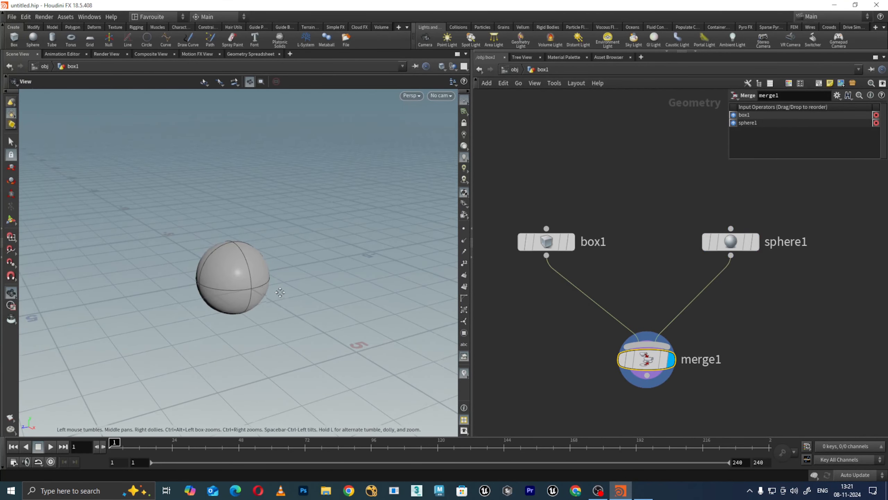
{"action": "left_click_drag", "start_coordinate": [280, 291], "coordinate": [265, 272]}
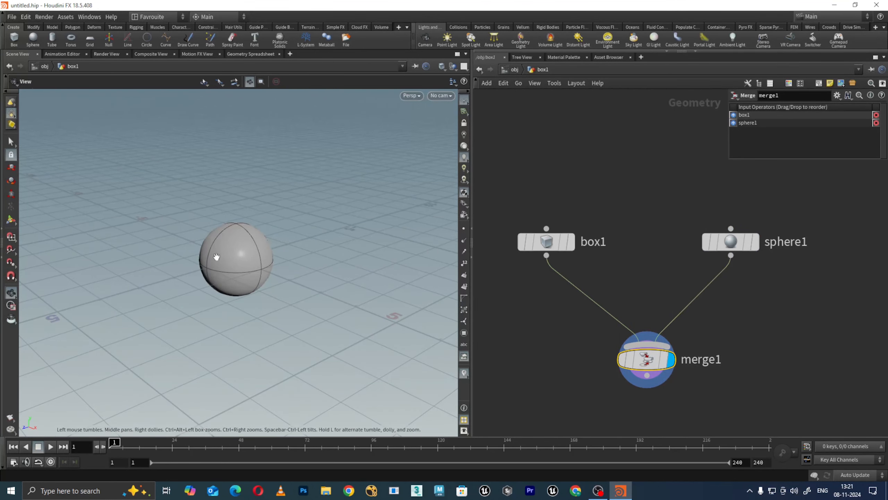
{"action": "left_click_drag", "start_coordinate": [320, 251], "coordinate": [316, 256]}
Display the box alone and the sphere alone to compare the two overlapping shapes at the origin
{"action": "left_click_drag", "start_coordinate": [516, 266], "coordinate": [786, 214]}
{"action": "middle_click_drag", "start_coordinate": [671, 202], "coordinate": [640, 244]}
{"action": "left_click", "coordinate": [639, 245]}
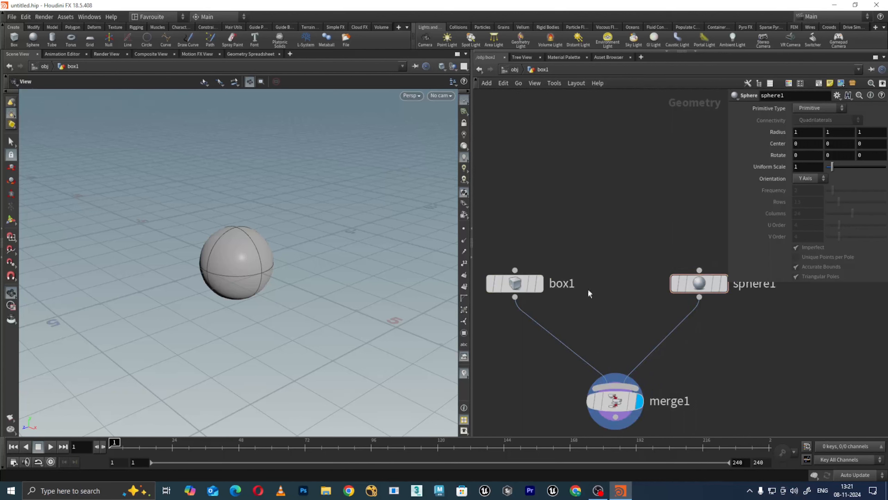
{"action": "left_click", "coordinate": [539, 284]}
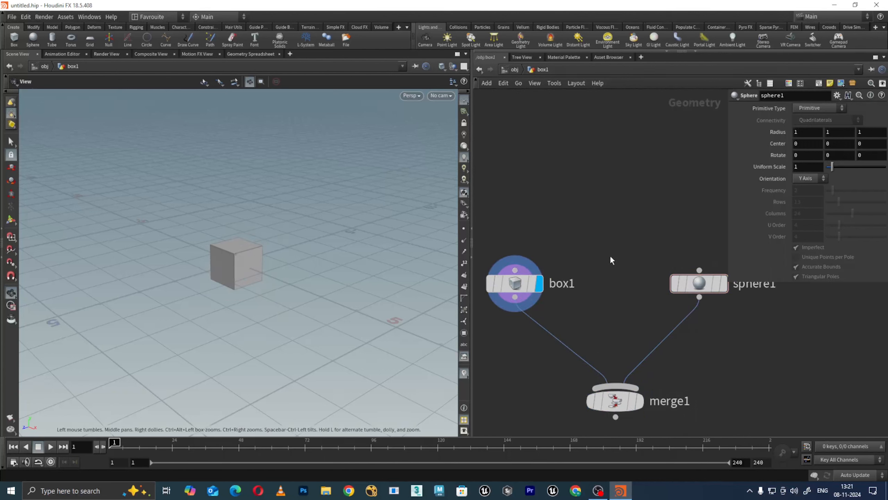
{"action": "mouse_move", "coordinate": [611, 257]}
{"action": "middle_mouse_down"}
{"action": "mouse_move", "coordinate": [558, 261]}
{"action": "mouse_move", "coordinate": [645, 247]}
{"action": "middle_mouse_up"}
{"action": "left_click", "coordinate": [677, 255]}
Select the box node and shift it along X by setting its Center X to 11.8
{"action": "left_click_drag", "start_coordinate": [630, 258], "coordinate": [500, 329]}
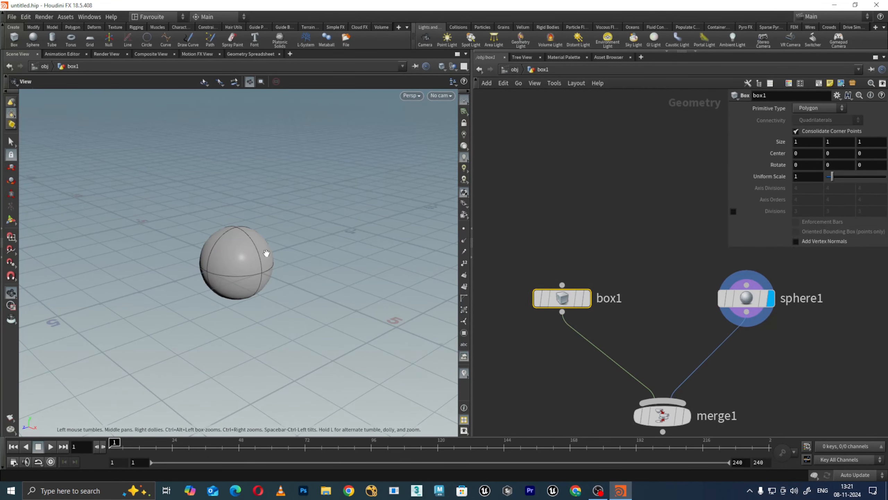
{"action": "middle_click_drag", "start_coordinate": [644, 260], "coordinate": [652, 260]}
{"action": "left_click_drag", "start_coordinate": [293, 233], "coordinate": [245, 232]}
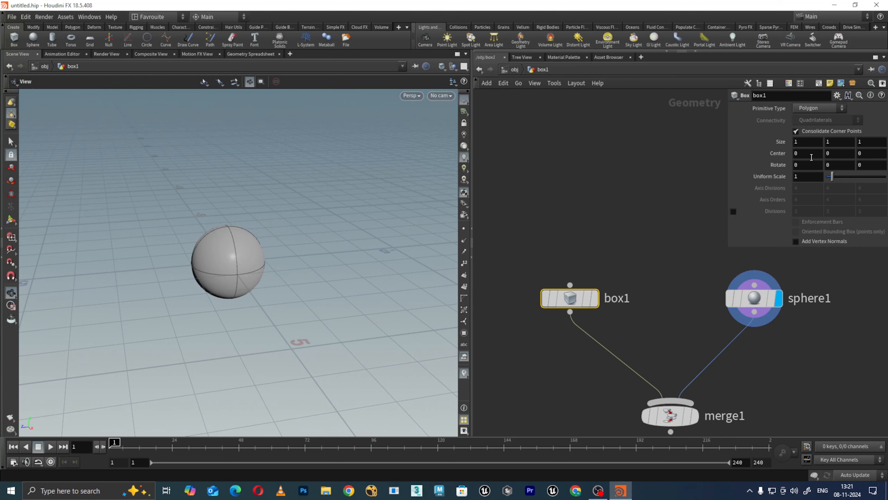
{"action": "middle_click_drag", "start_coordinate": [802, 153], "coordinate": [802, 152]}
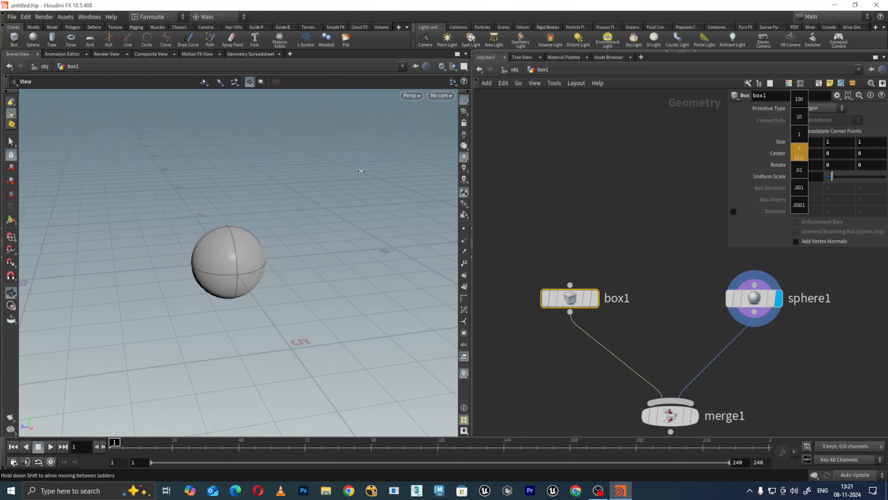
{"action": "middle_click_drag", "start_coordinate": [361, 171], "coordinate": [377, 171]}
{"action": "left_click_drag", "start_coordinate": [333, 228], "coordinate": [298, 248]}
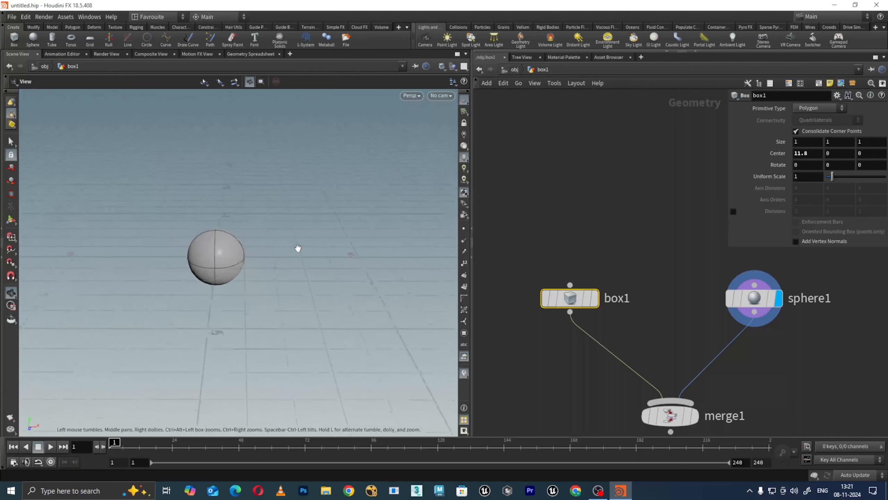
{"action": "scroll", "coordinate": [298, 248], "scroll_direction": "down", "scroll_amount": 2}
Turn the Merge node's display flag back on and frame both the sphere and the offset box in the viewport
{"action": "middle_click_drag", "start_coordinate": [665, 299], "coordinate": [622, 248]}
{"action": "scroll", "coordinate": [647, 235], "scroll_direction": "down", "scroll_amount": 2}
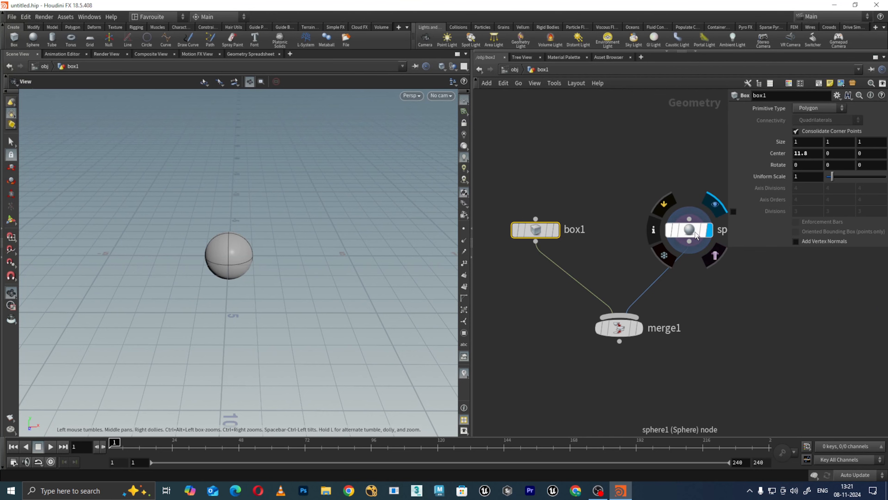
{"action": "mouse_move", "coordinate": [626, 332]}
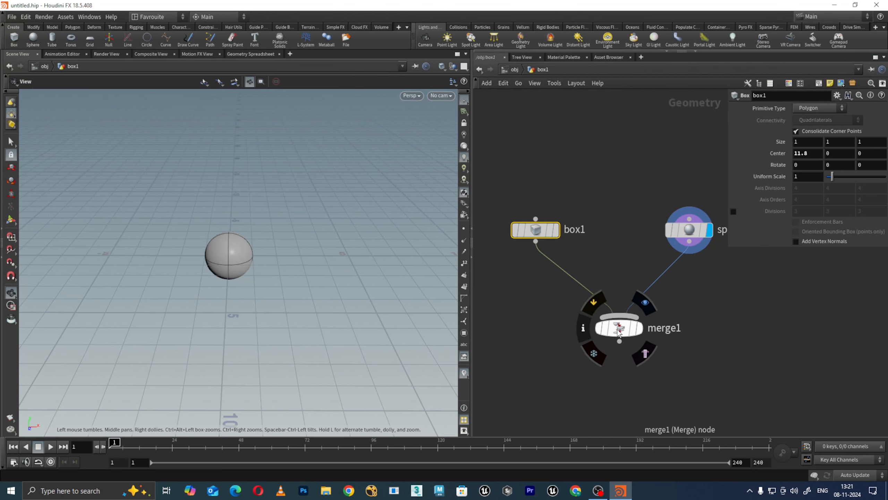
{"action": "left_click", "coordinate": [647, 304]}
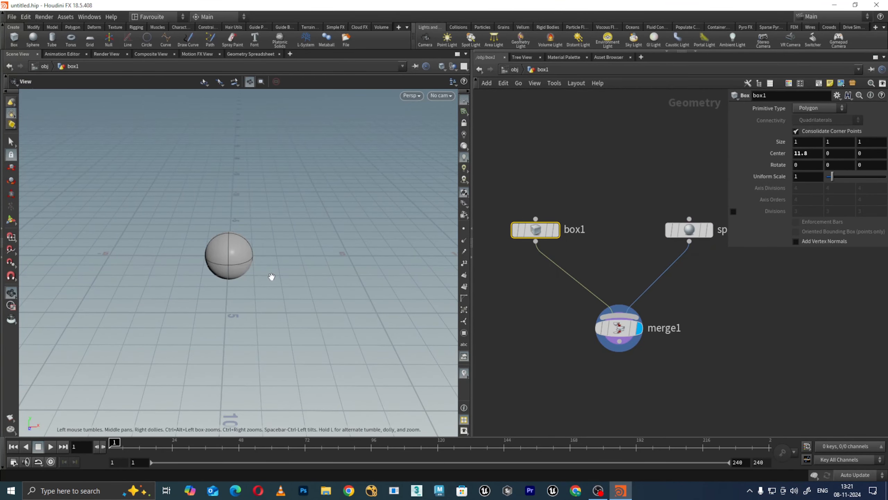
{"action": "scroll", "coordinate": [273, 271], "scroll_direction": "down", "scroll_amount": 3}
{"action": "middle_click_drag", "start_coordinate": [365, 278], "coordinate": [309, 280]}
{"action": "mouse_move", "coordinate": [309, 280]}
{"action": "left_mouse_down"}
{"action": "mouse_move", "coordinate": [315, 290]}
{"action": "mouse_move", "coordinate": [323, 272]}
{"action": "left_mouse_up"}
{"action": "scroll", "coordinate": [306, 271], "scroll_direction": "up", "scroll_amount": 5}
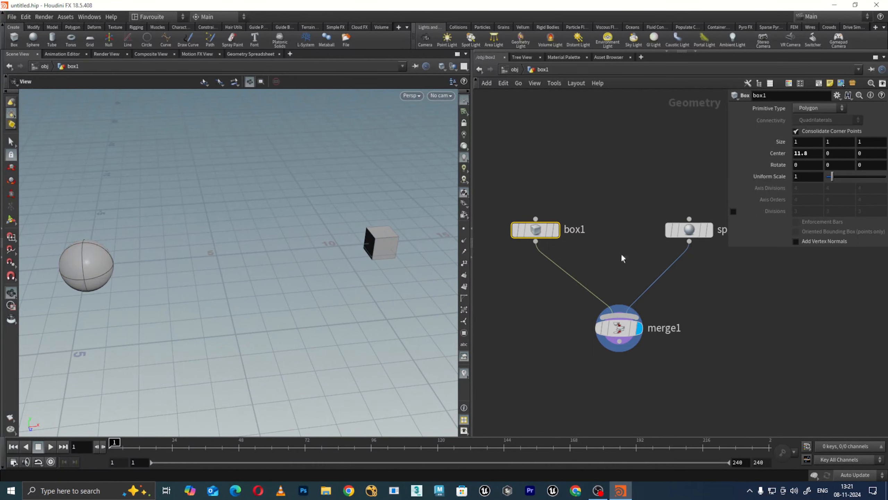
Set the box's Center X to 3.6 to bring it closer to the sphere, and select all three nodes
{"action": "middle_click_drag", "start_coordinate": [807, 154], "coordinate": [500, 168]}
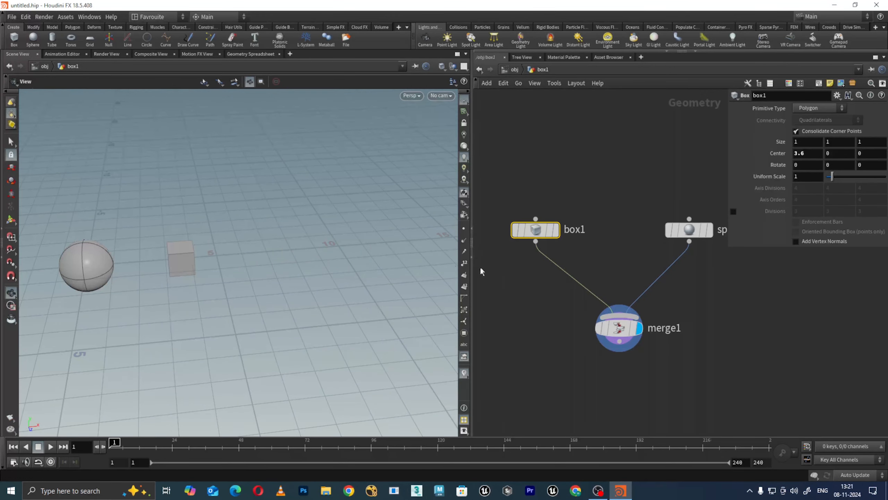
{"action": "left_click_drag", "start_coordinate": [114, 266], "coordinate": [163, 259]}
{"action": "middle_click_drag", "start_coordinate": [174, 254], "coordinate": [277, 251]}
{"action": "scroll", "coordinate": [280, 252], "scroll_direction": "up", "scroll_amount": 3}
{"action": "mouse_move", "coordinate": [309, 253]}
{"action": "left_mouse_down"}
{"action": "mouse_move", "coordinate": [296, 259]}
{"action": "mouse_move", "coordinate": [308, 262]}
{"action": "left_mouse_up"}
{"action": "left_click_drag", "start_coordinate": [742, 406], "coordinate": [489, 180]}
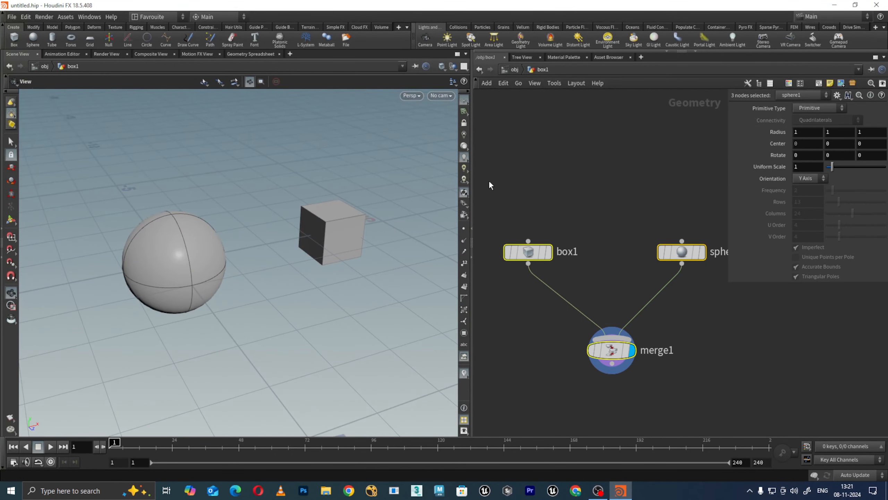